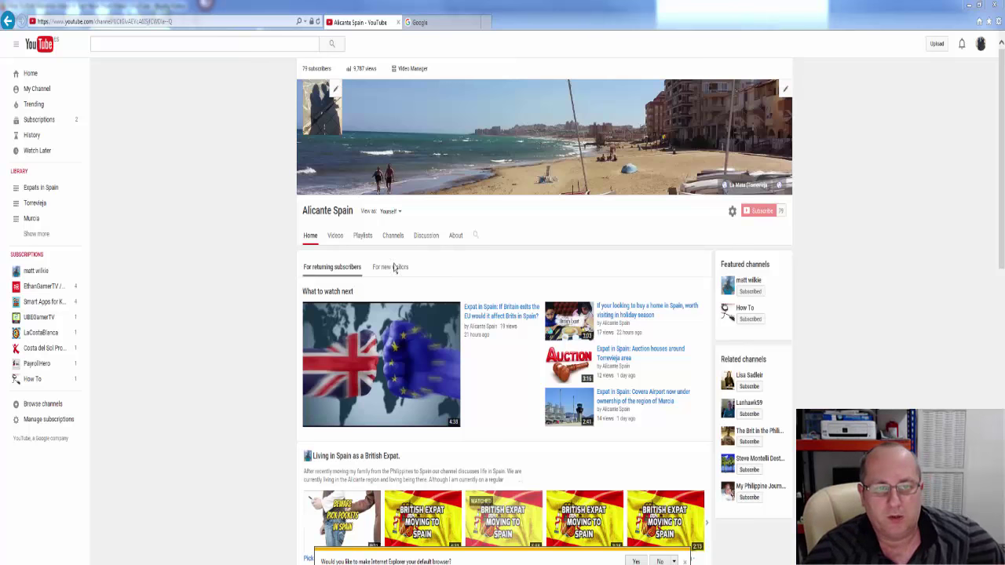
Step: Open Video Manager from the channel page to list the uploaded videos
{"action": "left_click", "coordinate": [416, 72]}
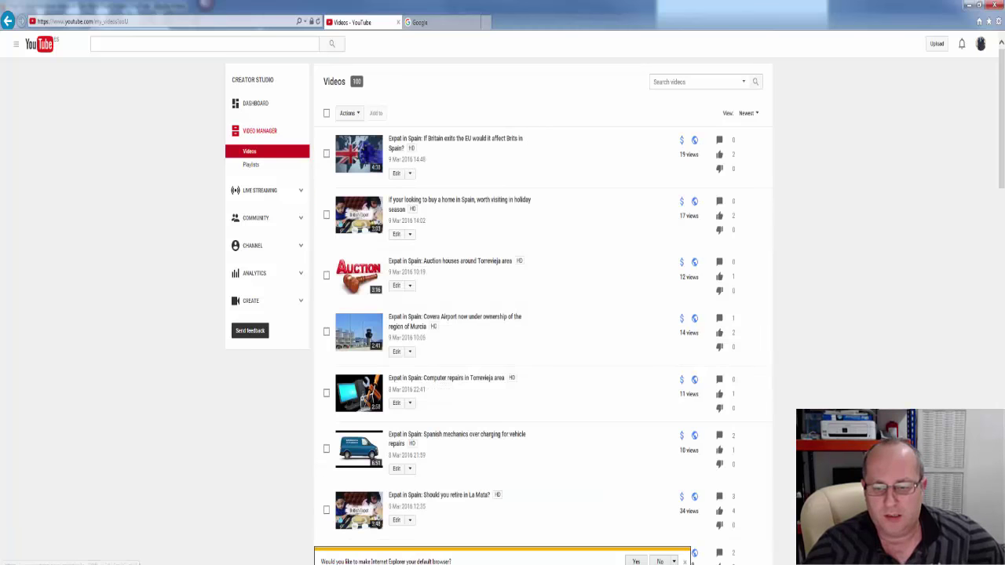
Step: Dismiss the browser prompt, then select all videos on the page and across the whole channel
{"action": "left_click", "coordinate": [660, 561]}
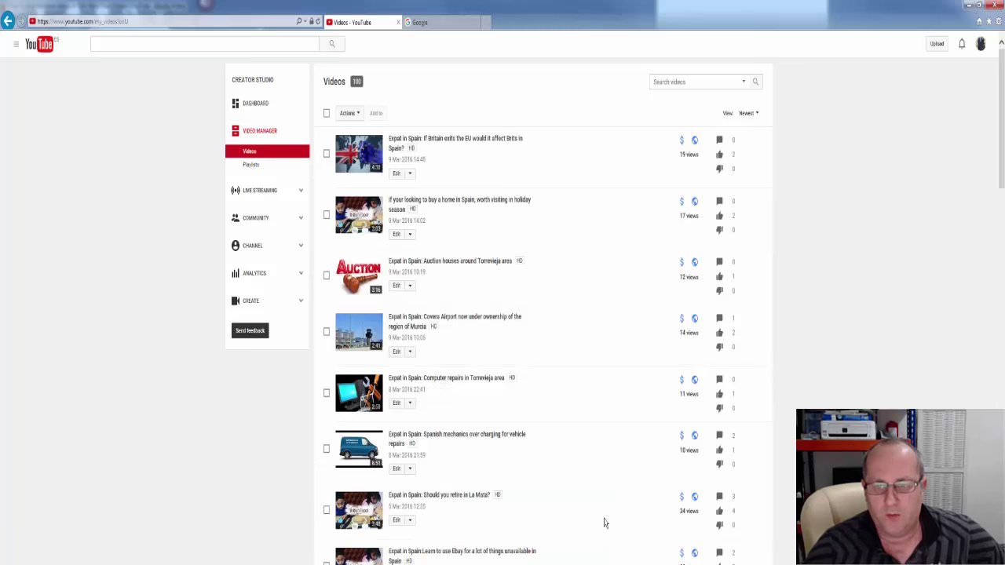
{"action": "left_click", "coordinate": [326, 115]}
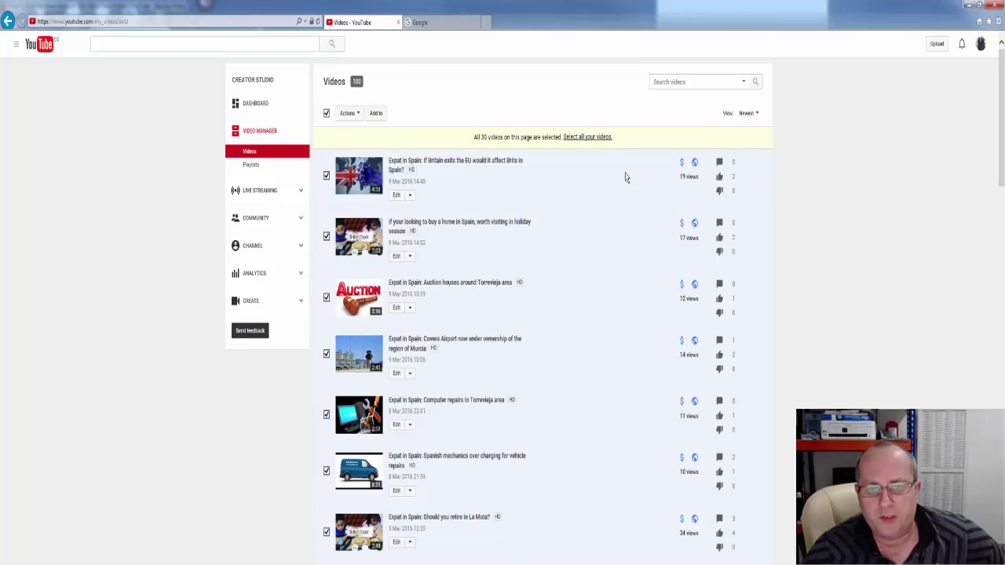
{"action": "left_click", "coordinate": [587, 137]}
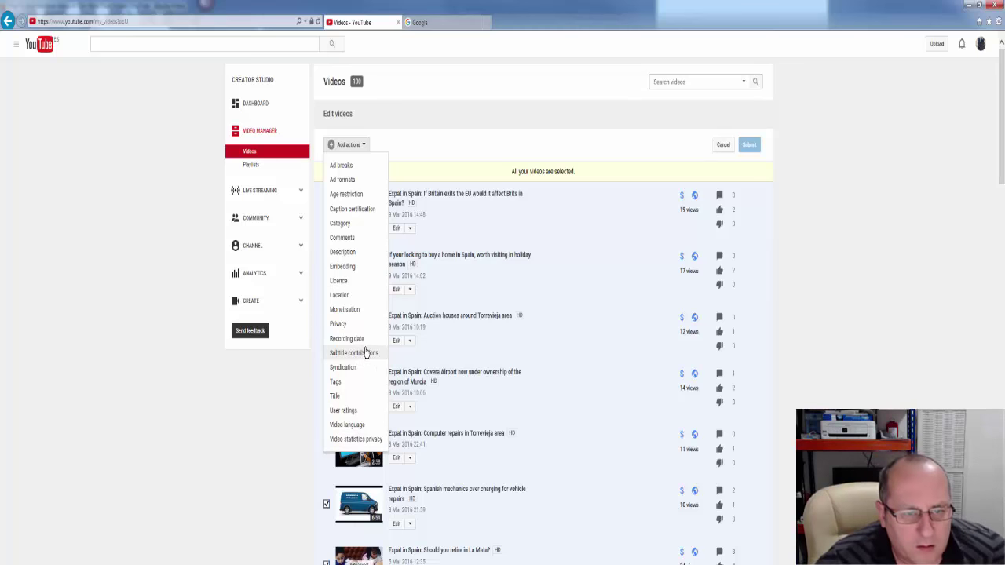
Step: Bulk-set Monetisation to 'Monetise with ads', tick 'I understand', and confirm with 'Yes, submit'
{"action": "left_click", "coordinate": [358, 311]}
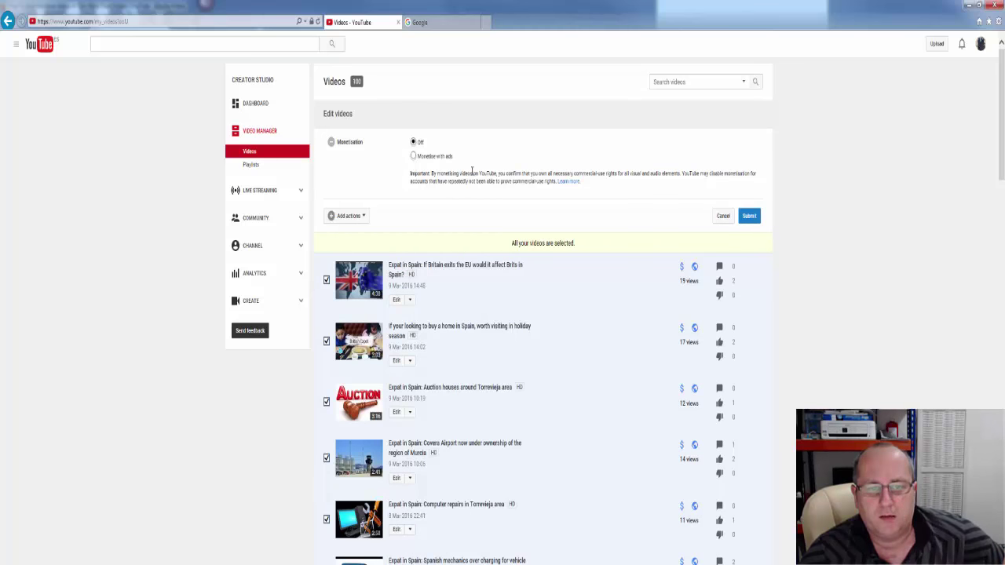
{"action": "left_click", "coordinate": [412, 156]}
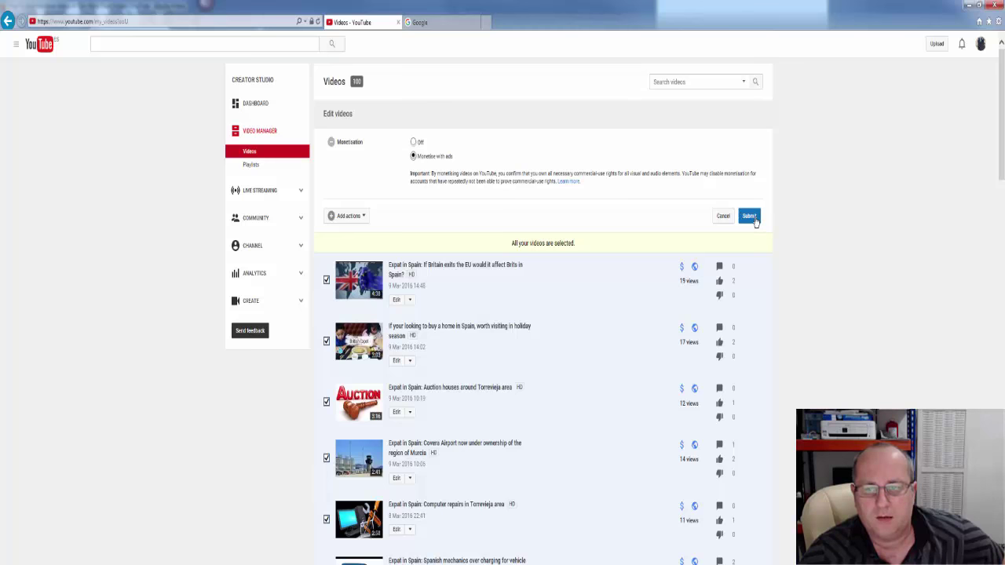
{"action": "left_click", "coordinate": [753, 218]}
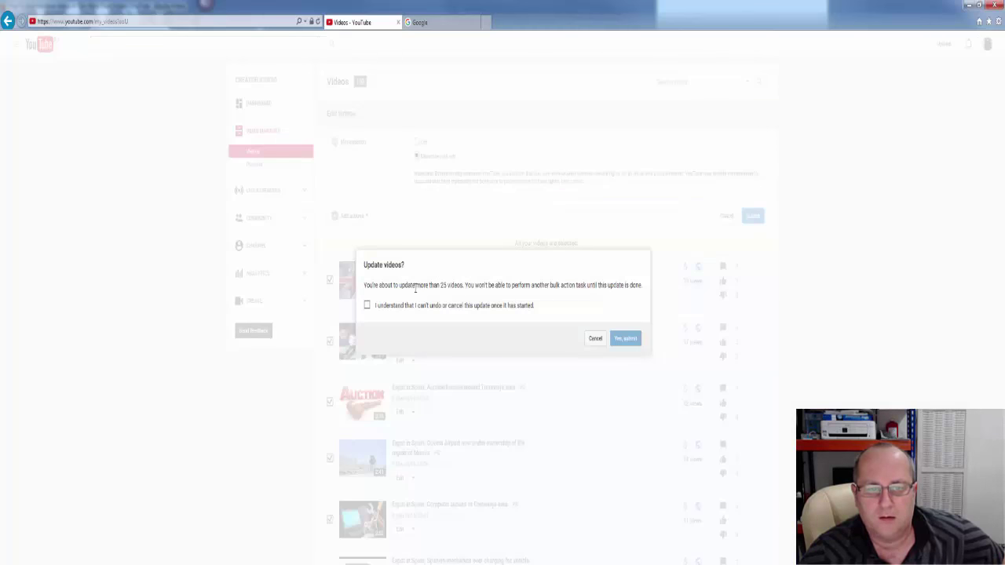
{"action": "left_click_drag", "start_coordinate": [424, 281], "coordinate": [624, 285]}
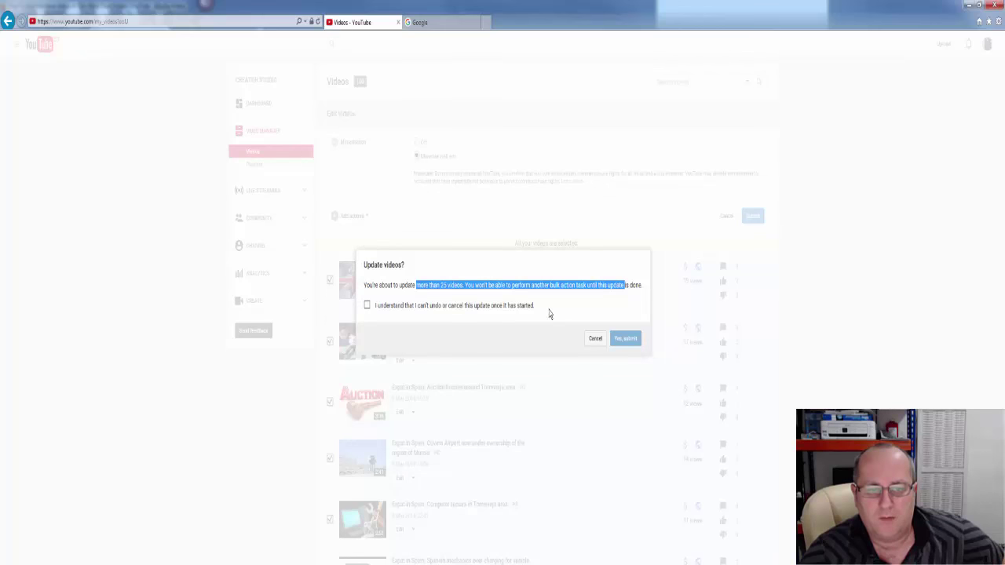
{"action": "left_click", "coordinate": [366, 308]}
{"action": "left_click", "coordinate": [368, 306]}
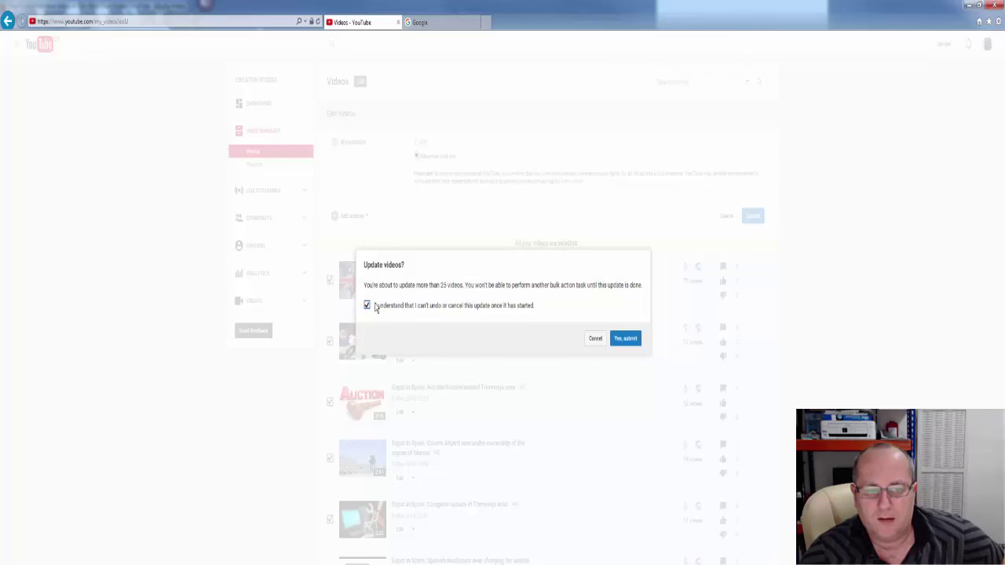
{"action": "left_click", "coordinate": [626, 339]}
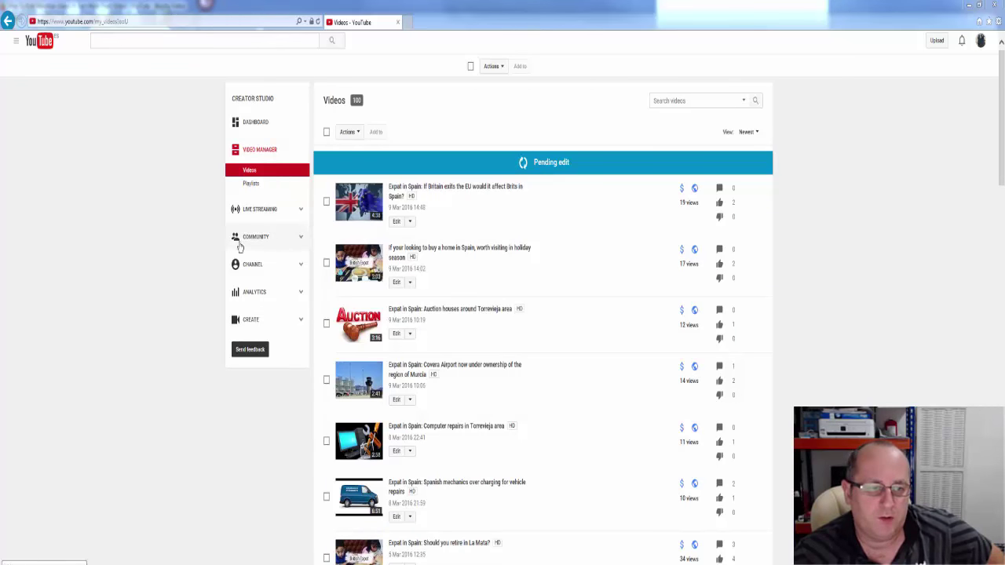
Step: In Channel > Upload defaults, enable 'Allow viewers to contribute subtitles and closed captions'
{"action": "left_click", "coordinate": [302, 267]}
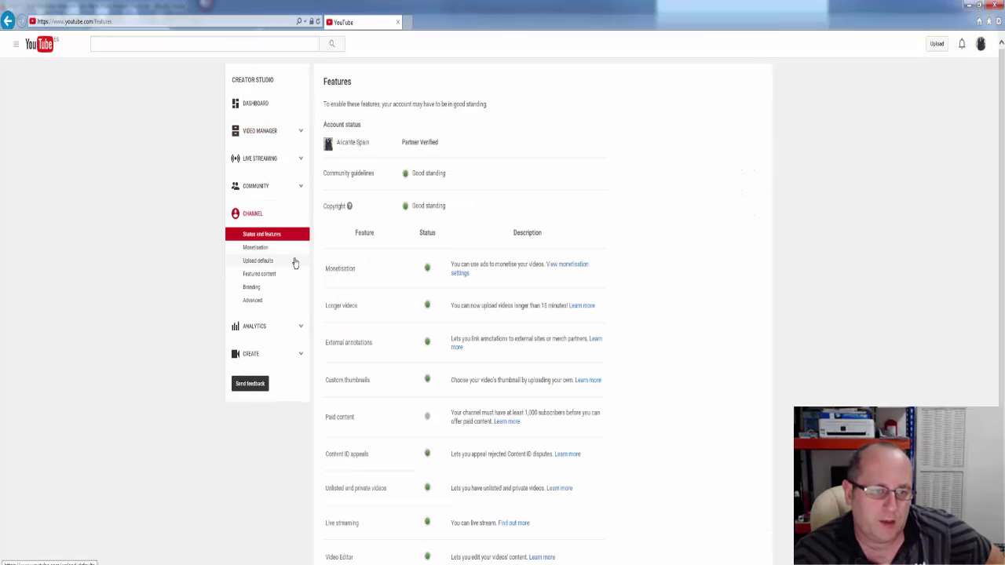
{"action": "left_click", "coordinate": [268, 264]}
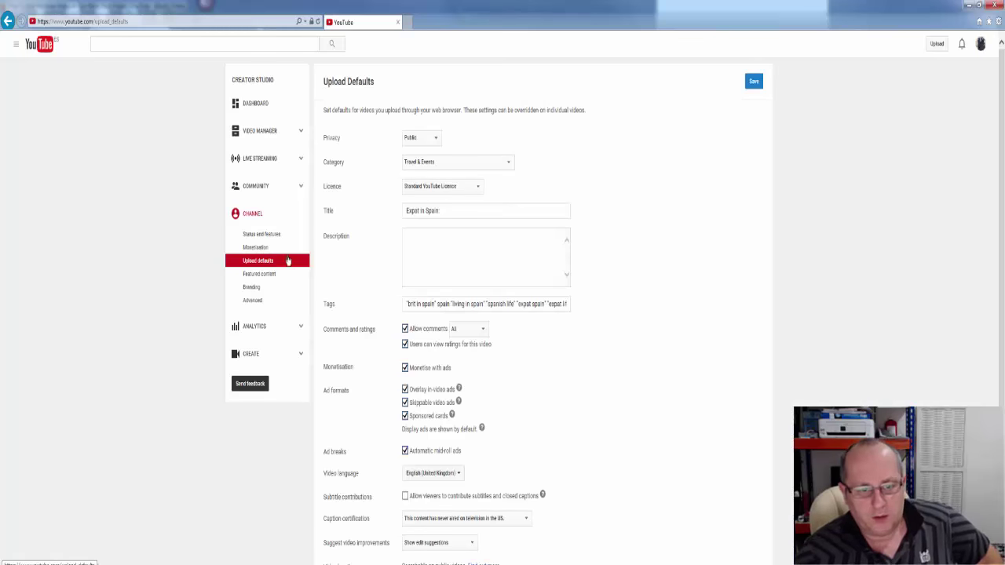
{"action": "scroll", "coordinate": [577, 372], "scroll_direction": "down", "scroll_amount": 3}
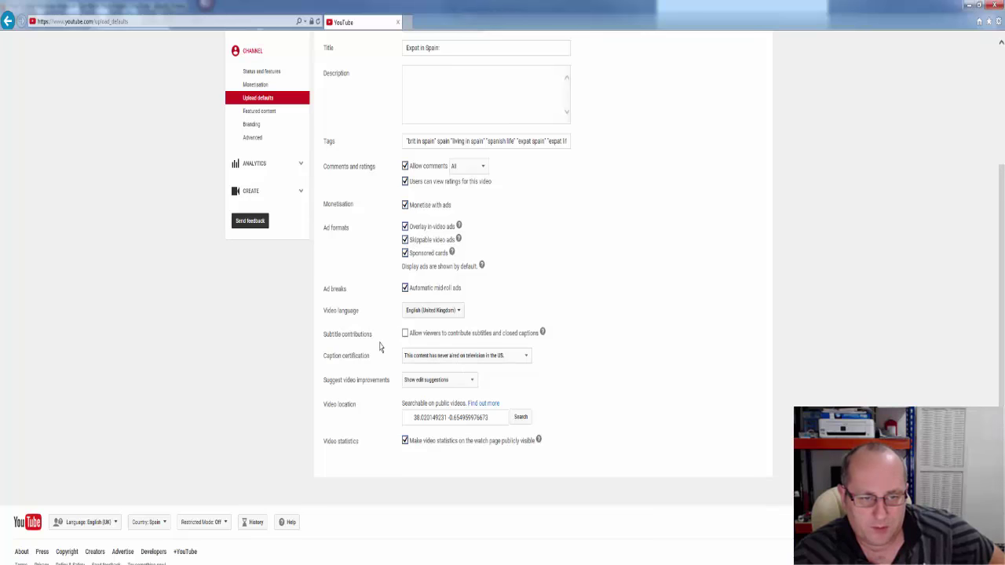
{"action": "left_click", "coordinate": [405, 333]}
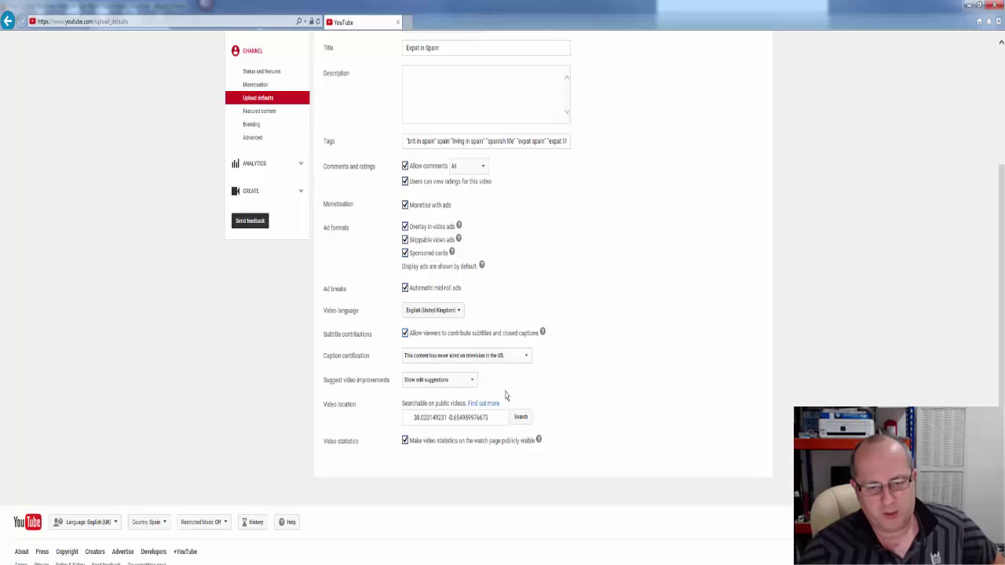
{"action": "scroll", "coordinate": [460, 312], "scroll_direction": "up", "scroll_amount": 3}
{"action": "left_click", "coordinate": [449, 212]}
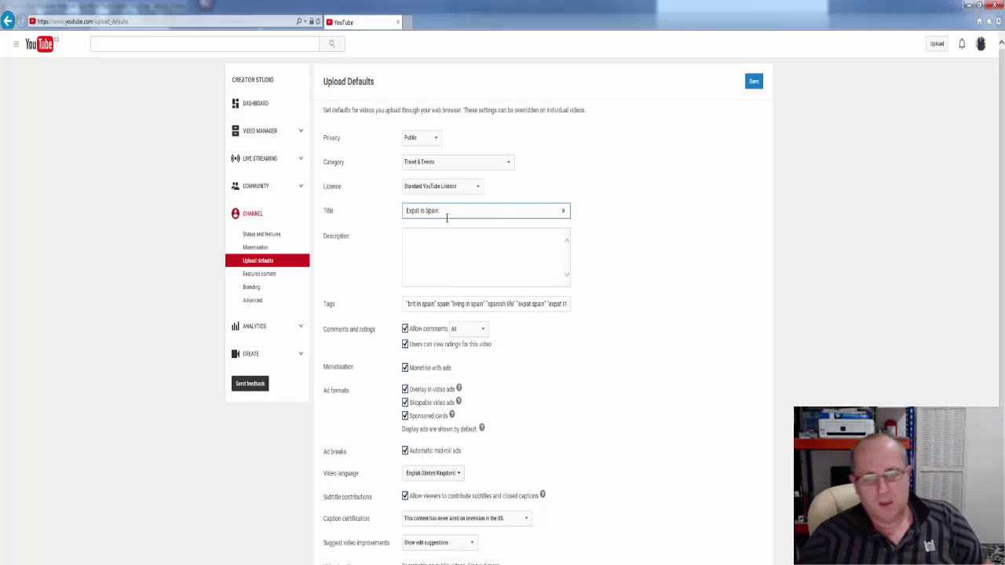
{"action": "left_click", "coordinate": [446, 237]}
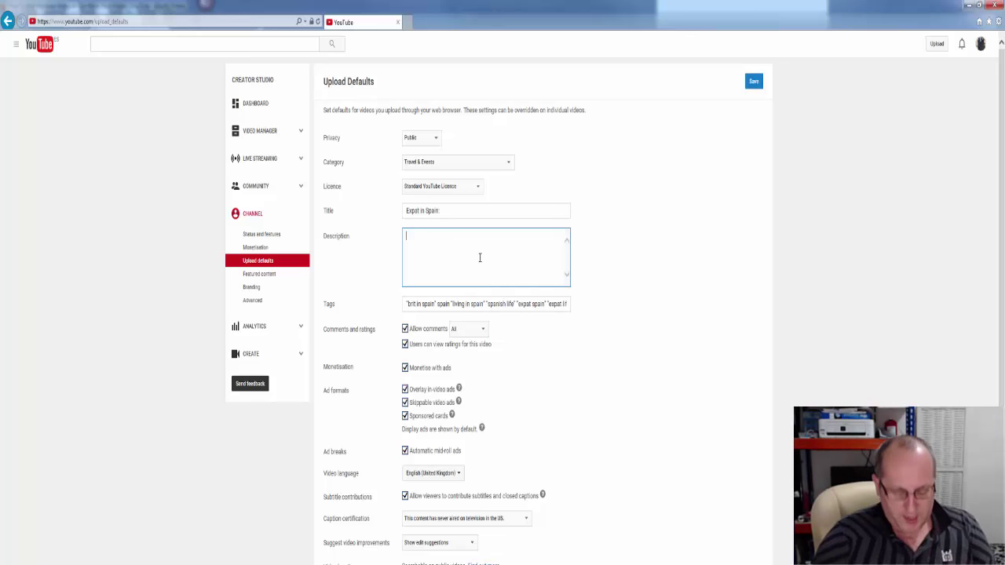
{"action": "type", "text": "Follow me"}
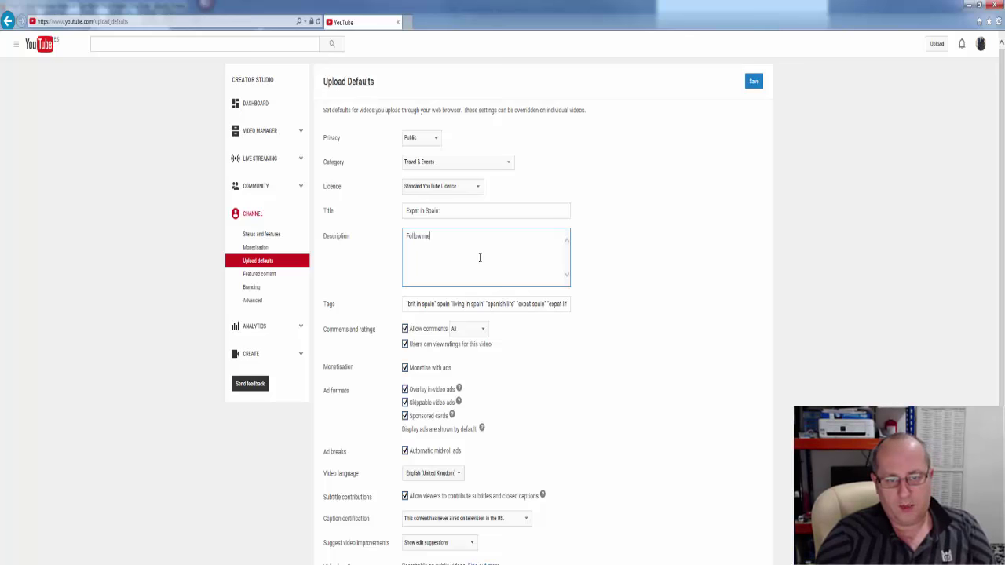
{"action": "type", "text": " on Twitter -"}
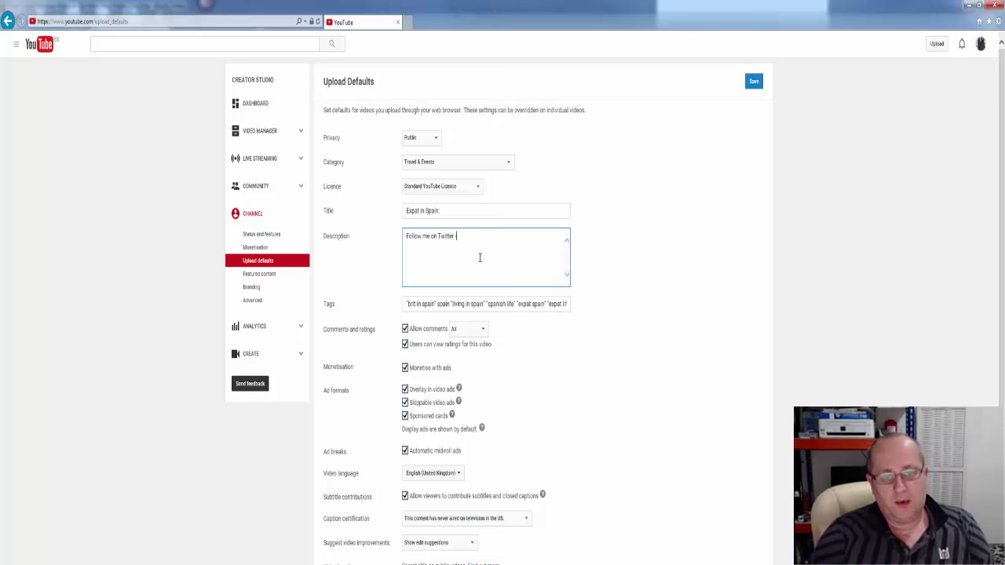
{"action": "key", "text": "BackSpace"}
{"action": "key", "text": "BackSpace"}
{"action": "key", "text": "BackSpace"}
{"action": "key", "text": "BackSpace"}
{"action": "key", "text": "BackSpace"}
{"action": "key", "text": "BackSpace"}
{"action": "key", "text": "BackSpace"}
{"action": "key", "text": "BackSpace"}
{"action": "key", "text": "BackSpace"}
{"action": "key", "text": "BackSpace"}
{"action": "key", "text": "BackSpace"}
{"action": "key", "text": "BackSpace"}
{"action": "key", "text": "BackSpace"}
{"action": "key", "text": "BackSpace"}
{"action": "key", "text": "BackSpace"}
{"action": "key", "text": "BackSpace"}
{"action": "key", "text": "BackSpace"}
{"action": "key", "text": "BackSpace"}
{"action": "key", "text": "BackSpace"}
{"action": "key", "text": "BackSpace"}
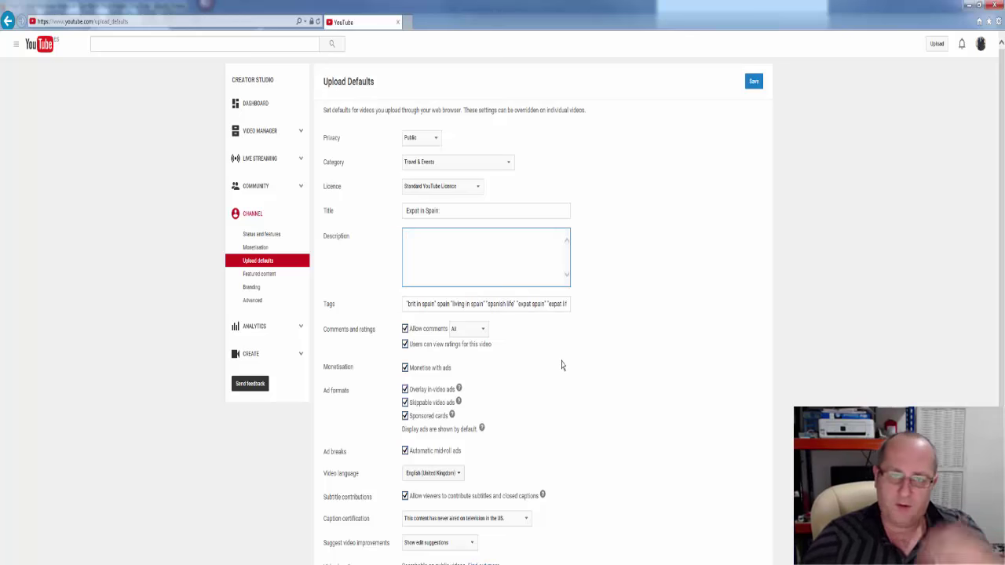
{"action": "left_click_drag", "start_coordinate": [448, 211], "coordinate": [404, 212]}
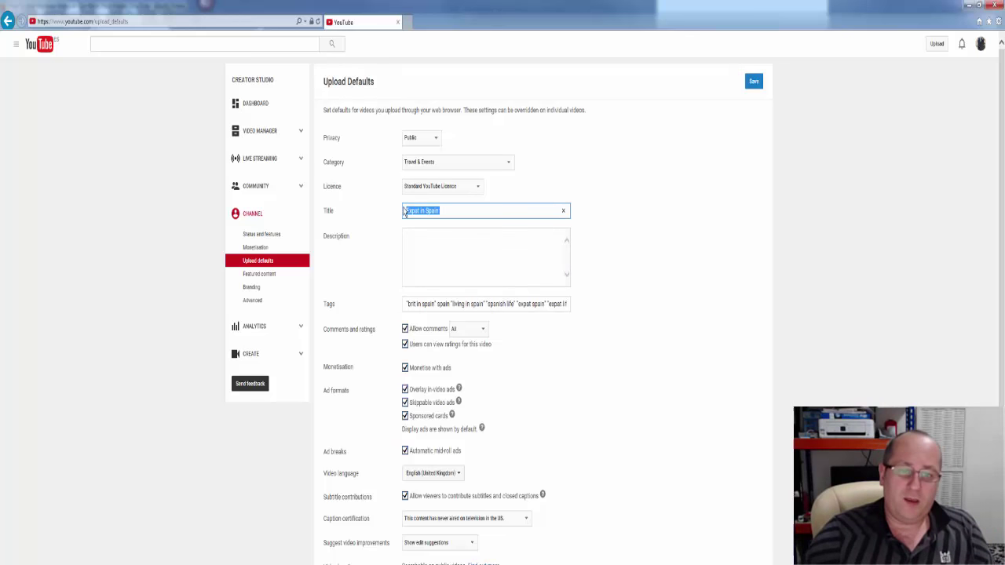
{"action": "left_click", "coordinate": [494, 269]}
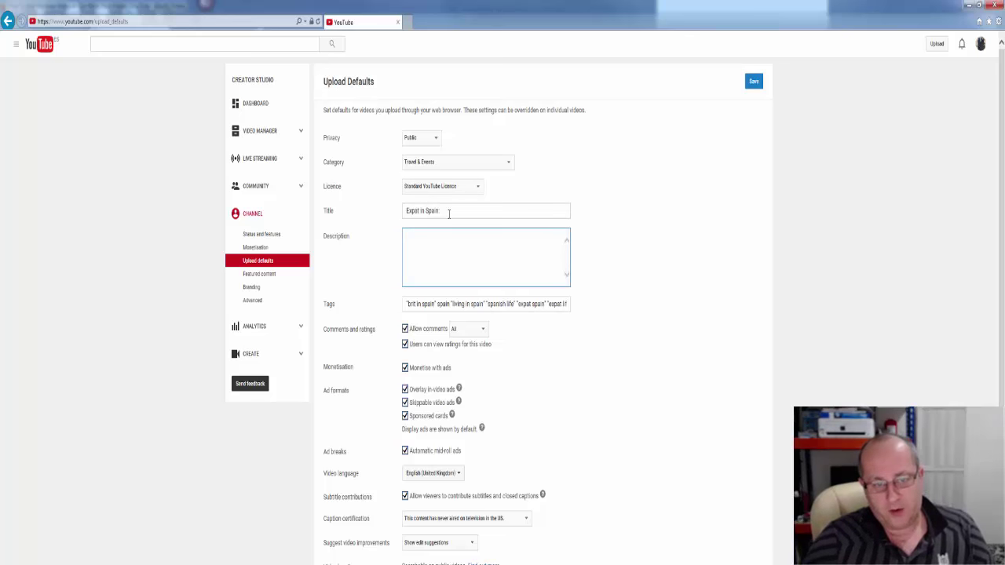
{"action": "left_click_drag", "start_coordinate": [442, 213], "coordinate": [362, 216]}
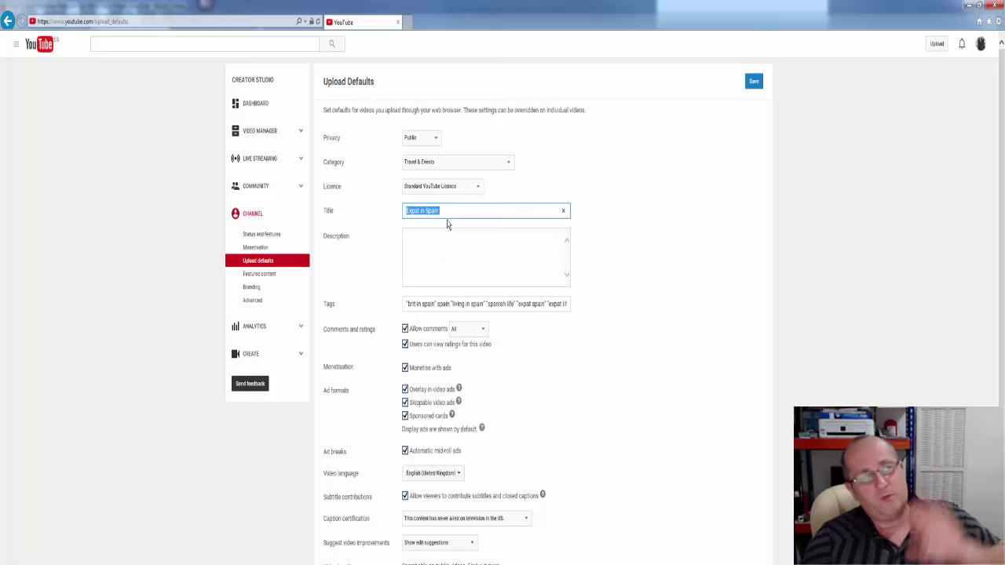
{"action": "left_click", "coordinate": [473, 262]}
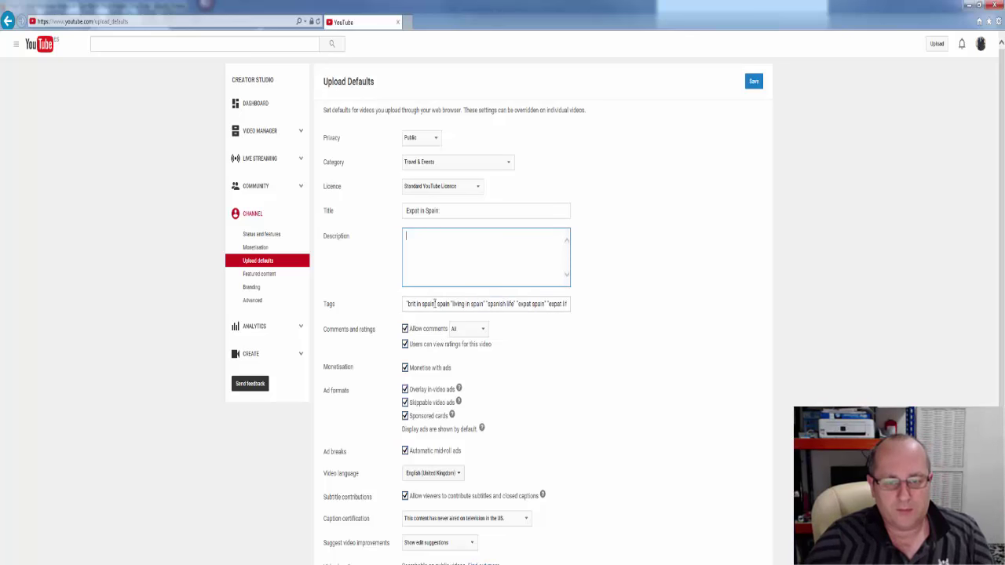
Step: Check the default tags and the 'Monetise with ads' setting, then save the Upload Defaults
{"action": "left_click_drag", "start_coordinate": [436, 304], "coordinate": [640, 313]}
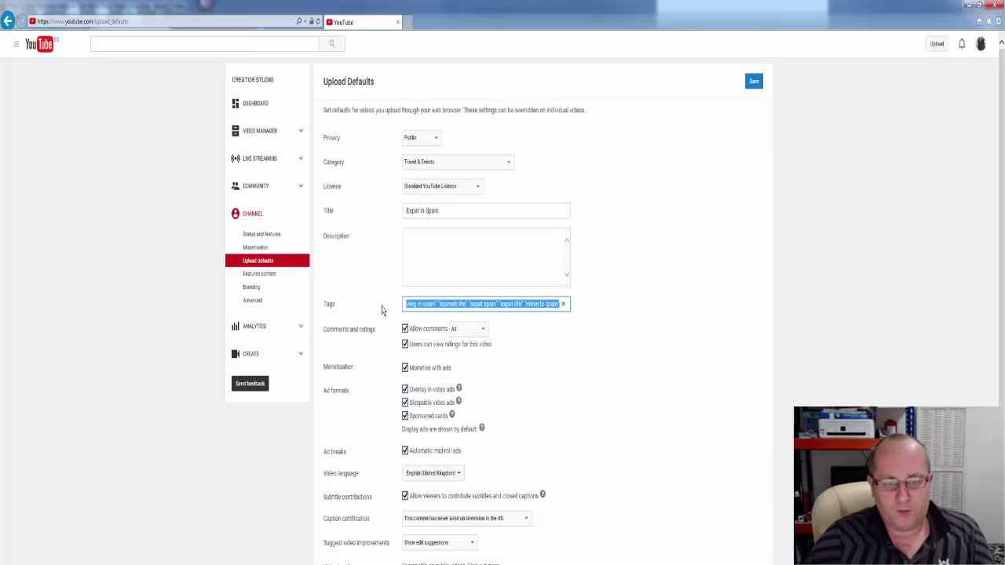
{"action": "scroll", "coordinate": [470, 263], "scroll_direction": "down", "scroll_amount": 2}
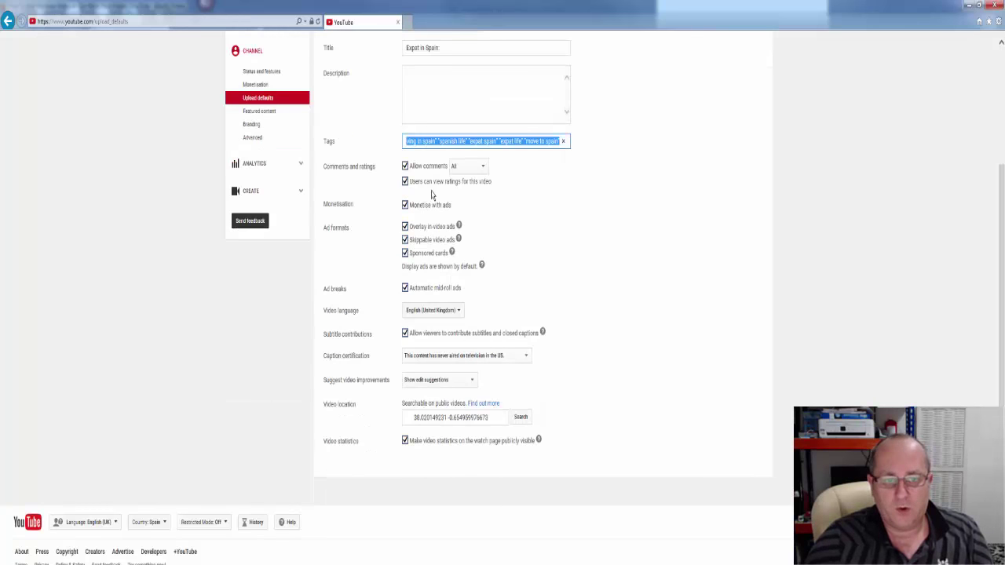
{"action": "left_click_drag", "start_coordinate": [322, 207], "coordinate": [351, 208]}
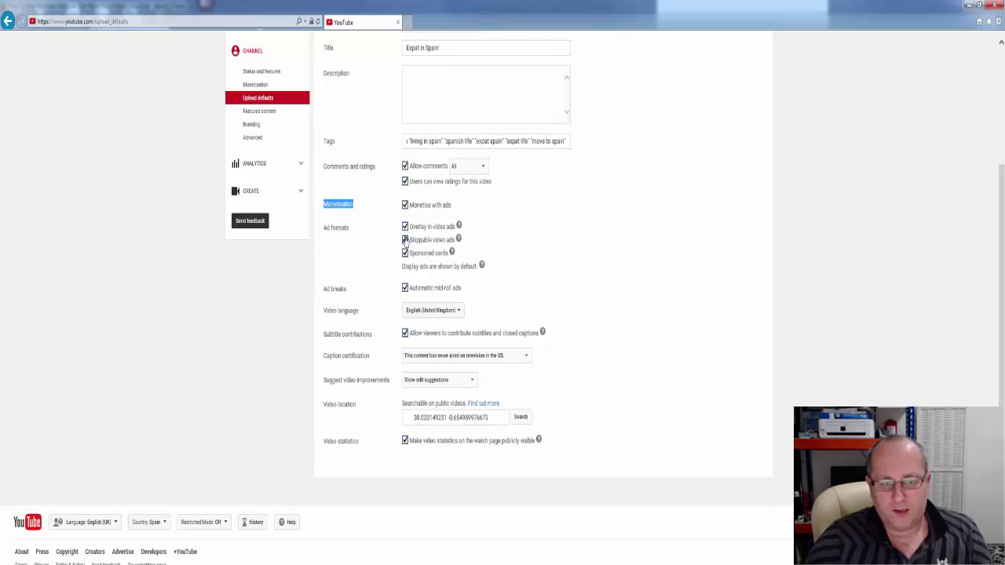
{"action": "scroll", "coordinate": [718, 342], "scroll_direction": "up", "scroll_amount": 2}
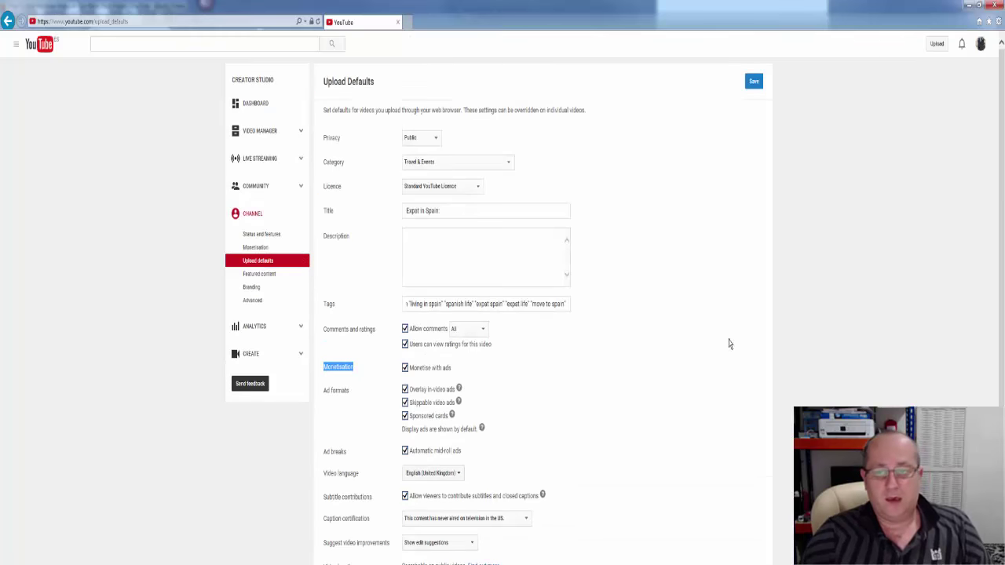
{"action": "left_click", "coordinate": [753, 81]}
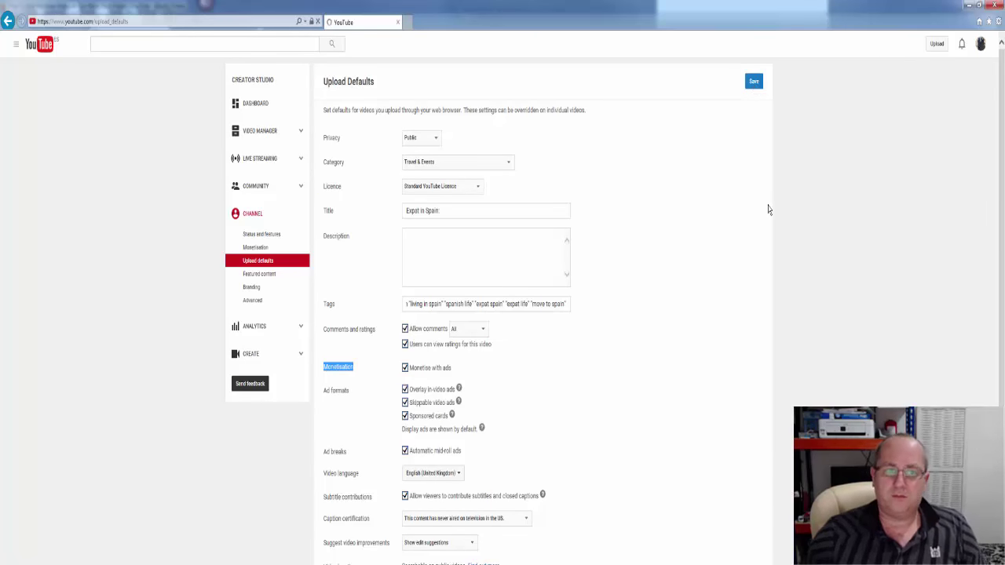